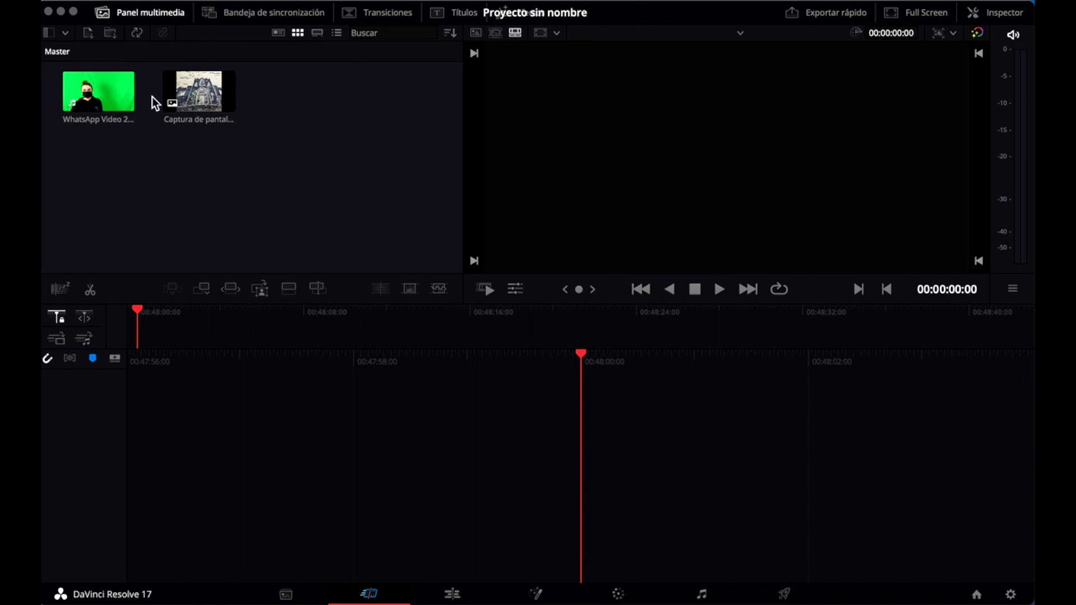
Place the green-screen clip on a new timeline, with the church drawing on track 2 aligned to the start.
{"action": "left_click_drag", "start_coordinate": [123, 92], "coordinate": [252, 432]}
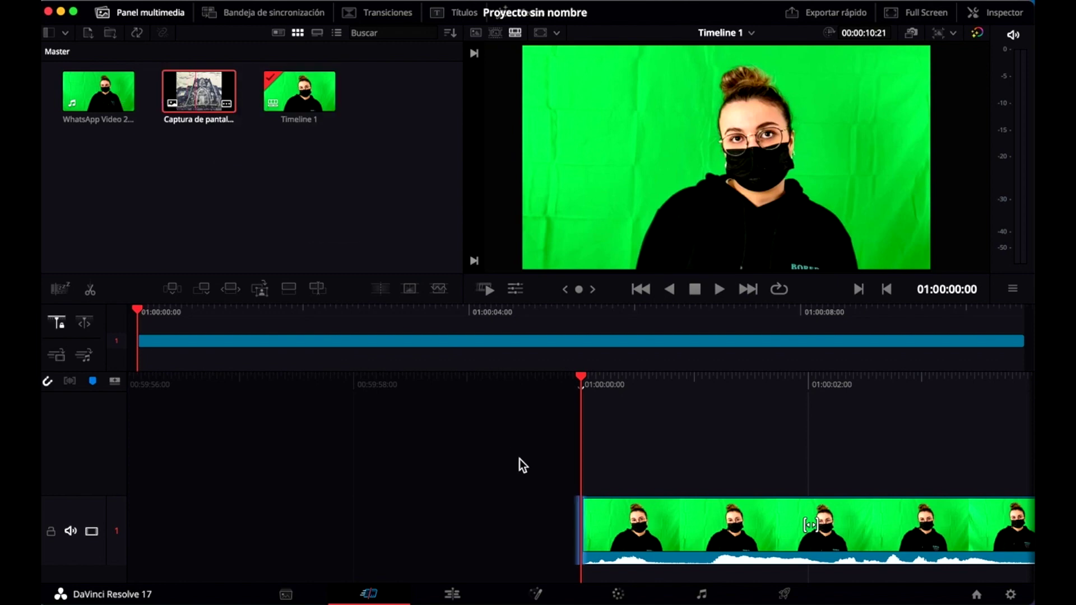
{"action": "mouse_move", "coordinate": [600, 569]}
{"action": "left_mouse_down"}
{"action": "mouse_move", "coordinate": [616, 485]}
{"action": "mouse_move", "coordinate": [607, 482]}
{"action": "left_mouse_up"}
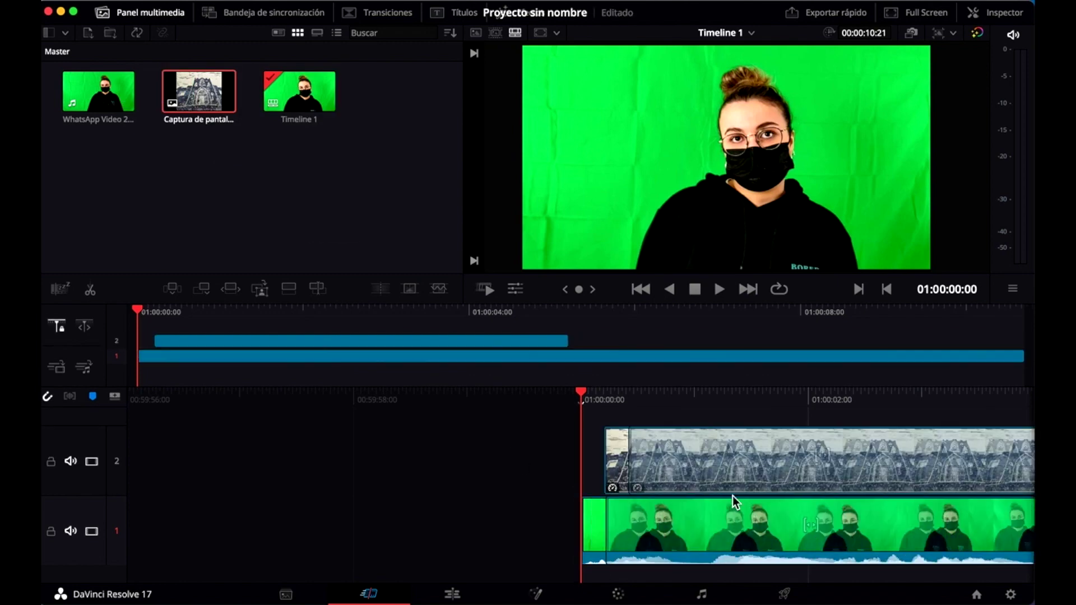
{"action": "left_click_drag", "start_coordinate": [705, 487], "coordinate": [657, 452]}
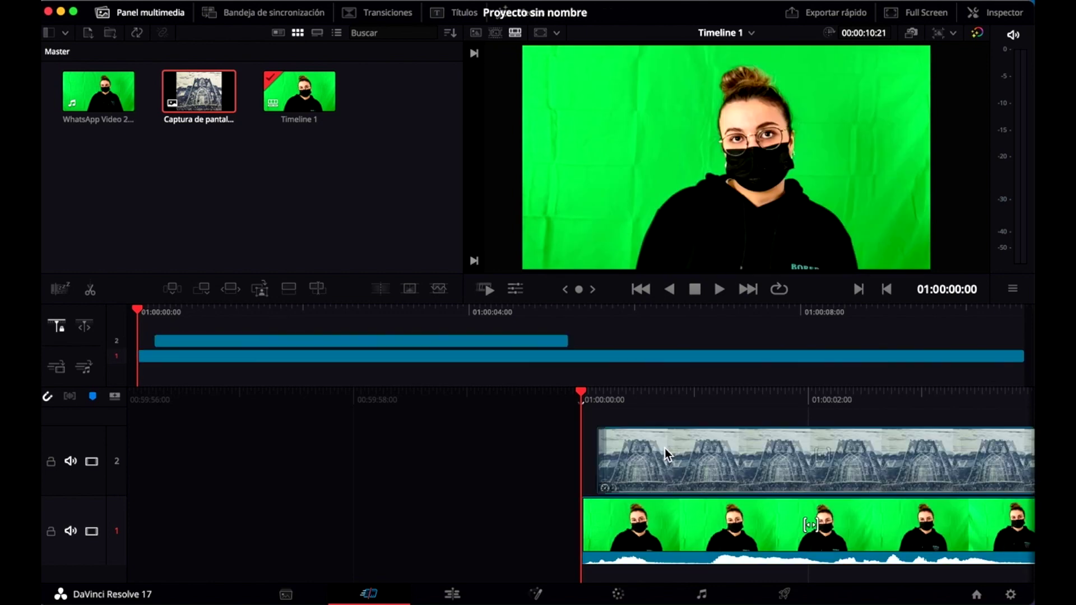
In the Edit page, move the green-screen clip up onto a new top track.
{"action": "left_click", "coordinate": [693, 549]}
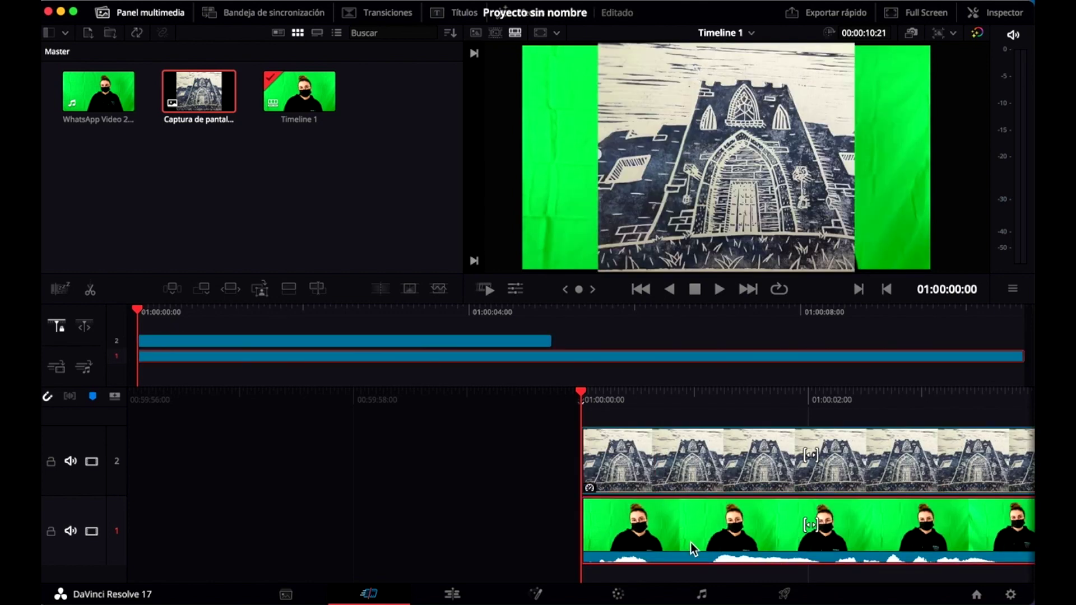
{"action": "left_click", "coordinate": [686, 473]}
{"action": "left_click", "coordinate": [452, 593]}
{"action": "left_click_drag", "start_coordinate": [563, 449], "coordinate": [564, 386]}
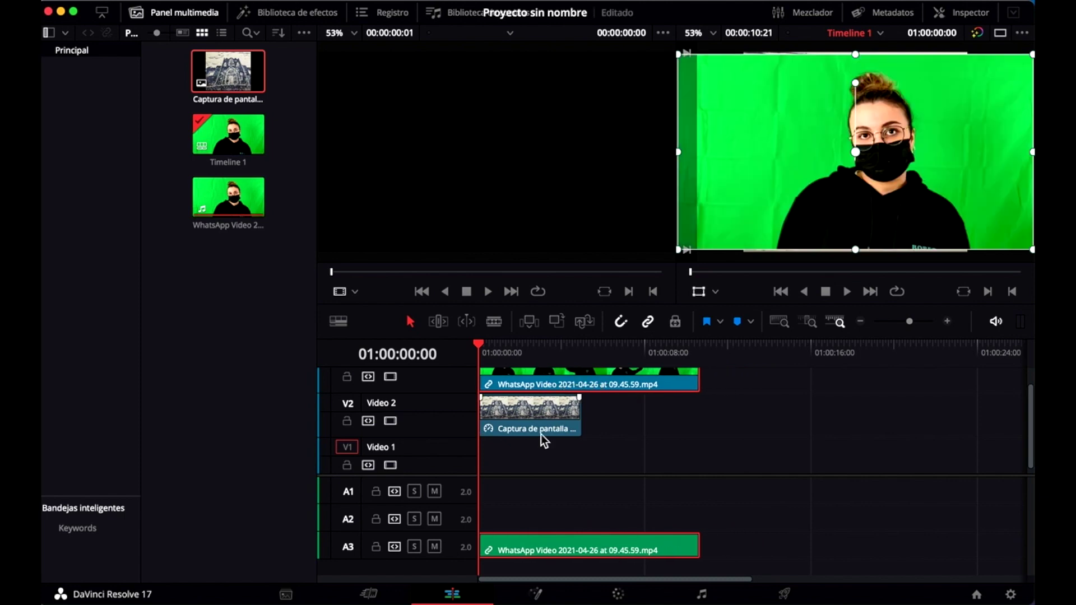
Lengthen the church drawing image and scale it up to fill the frame.
{"action": "left_click_drag", "start_coordinate": [577, 436], "coordinate": [690, 436]}
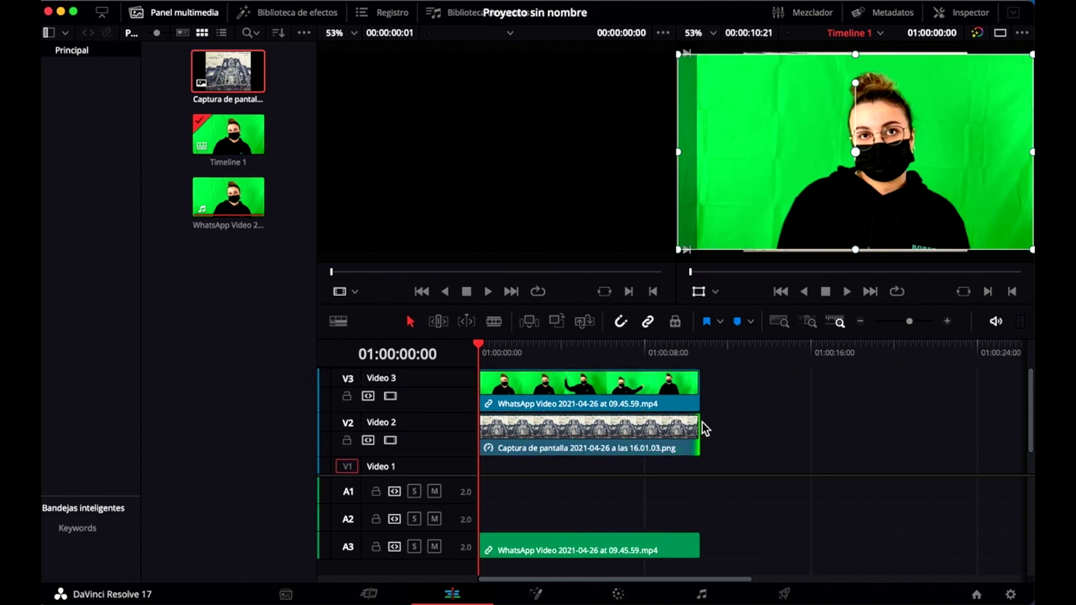
{"action": "left_click_drag", "start_coordinate": [691, 436], "coordinate": [735, 433]}
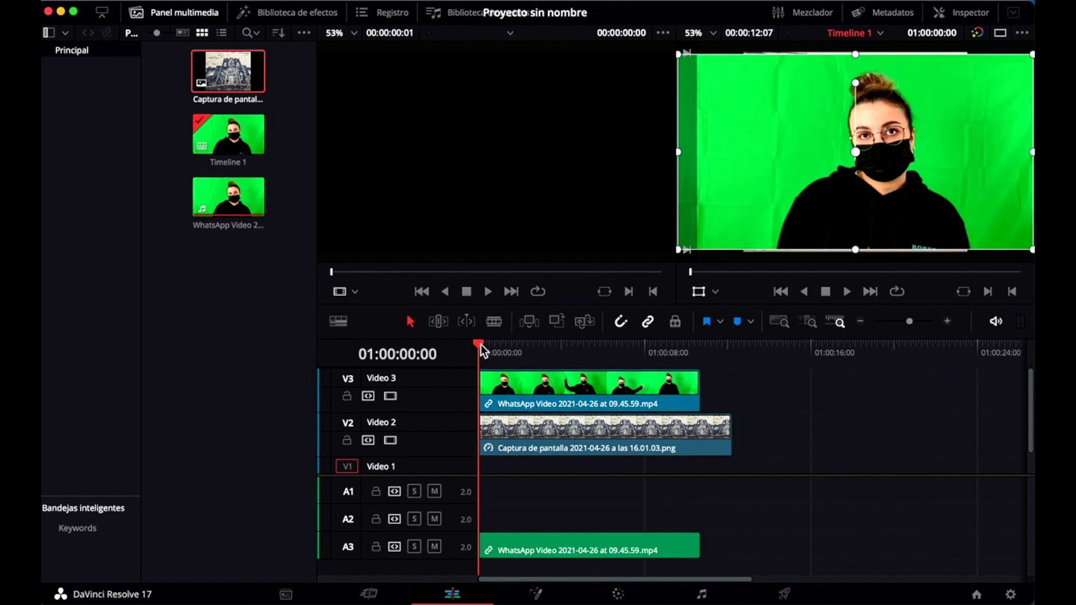
{"action": "left_click_drag", "start_coordinate": [496, 343], "coordinate": [714, 378]}
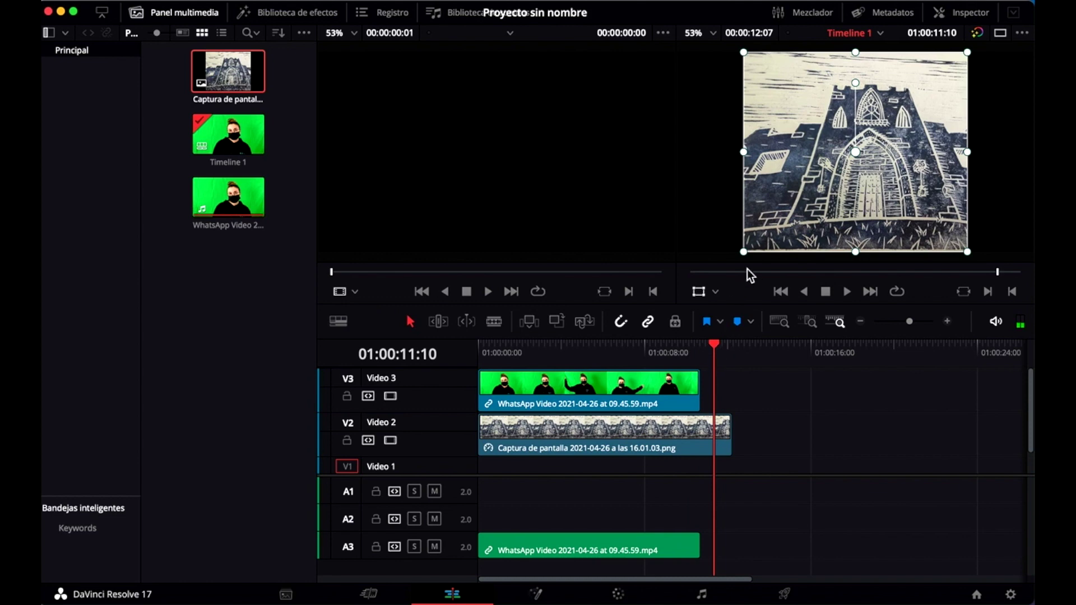
{"action": "left_click_drag", "start_coordinate": [744, 253], "coordinate": [620, 297]}
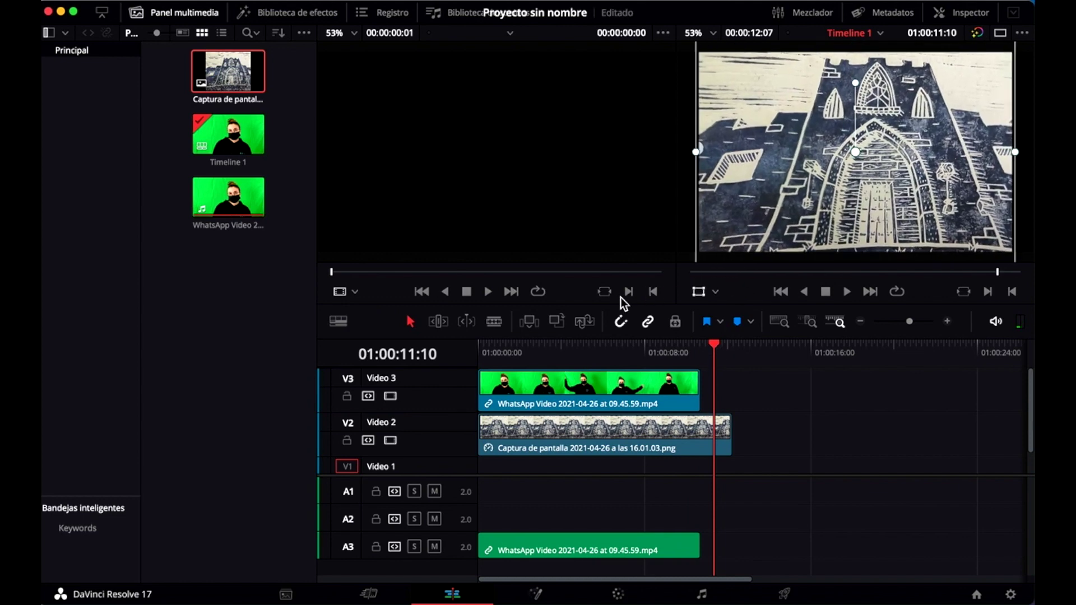
Trim the image on Video 2 so it ends together with the green-screen clip.
{"action": "left_click", "coordinate": [624, 401]}
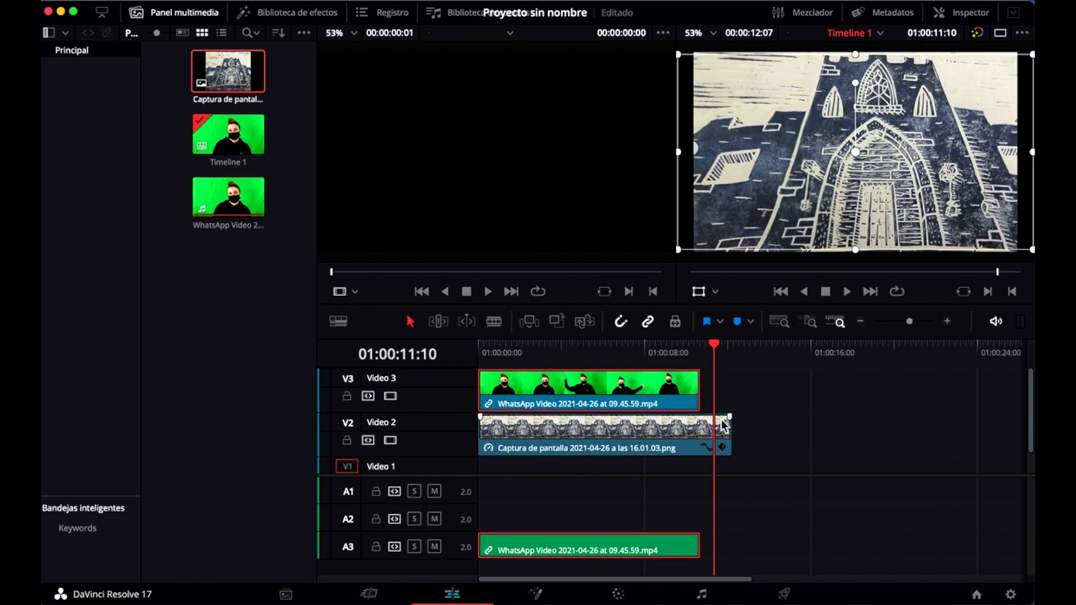
{"action": "left_click_drag", "start_coordinate": [723, 425], "coordinate": [699, 429]}
{"action": "left_click_drag", "start_coordinate": [715, 346], "coordinate": [646, 346]}
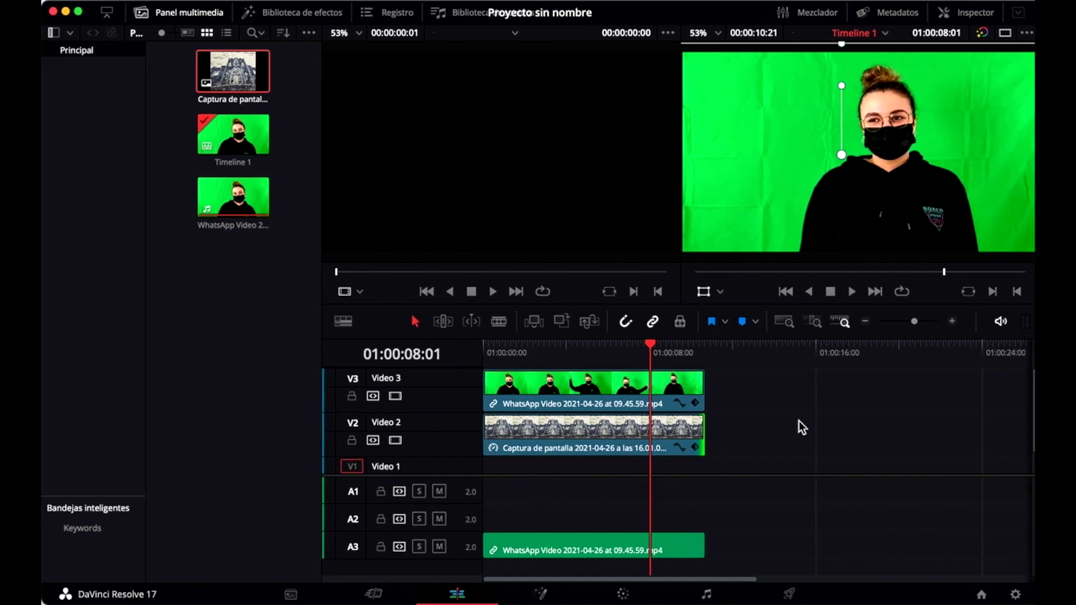
On the Color page, sample the green backdrop into node 01's HSL qualifier, hue centre 65.3.
{"action": "left_click", "coordinate": [633, 595]}
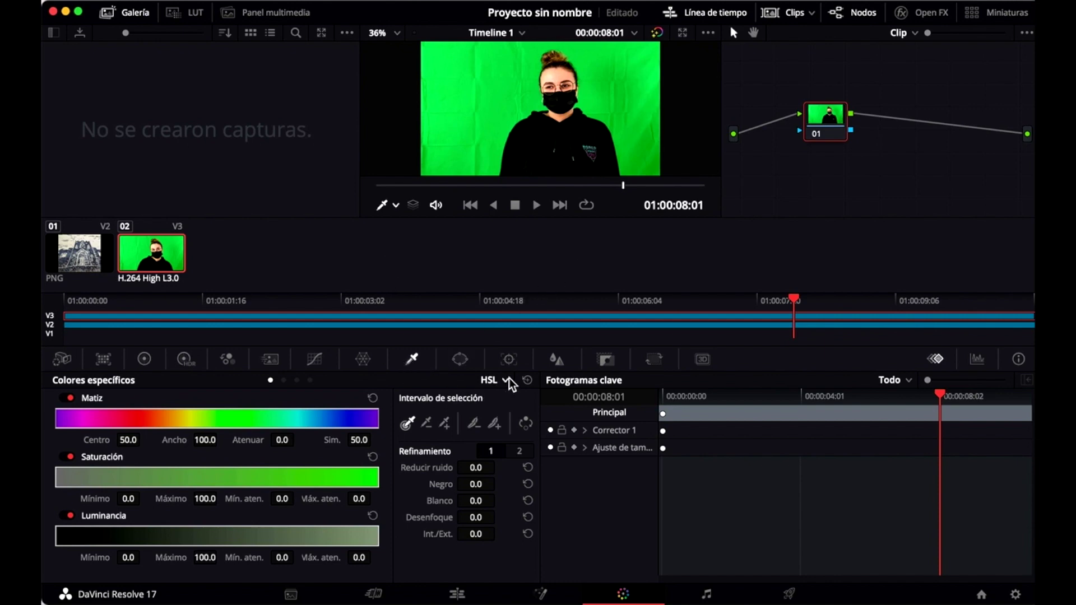
{"action": "left_click", "coordinate": [493, 112]}
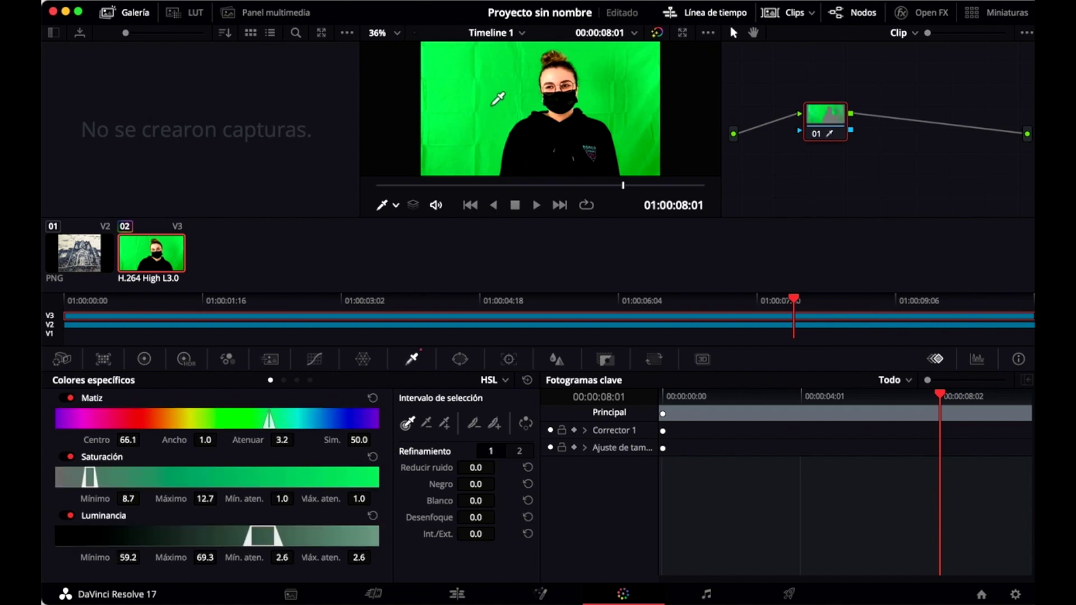
{"action": "left_click", "coordinate": [616, 68]}
{"action": "left_click_drag", "start_coordinate": [615, 101], "coordinate": [641, 165]}
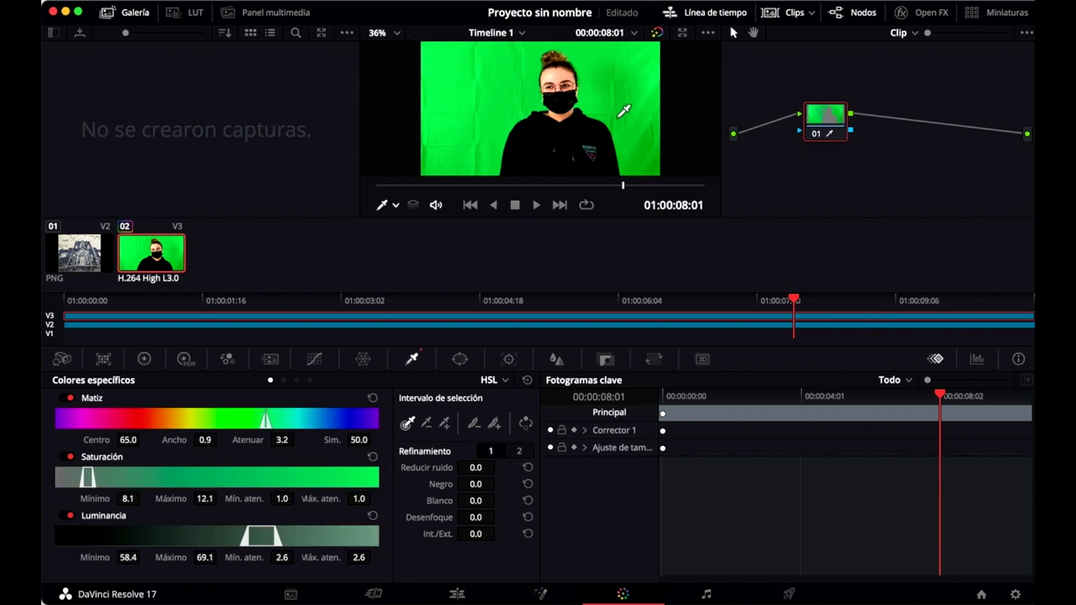
{"action": "left_click_drag", "start_coordinate": [642, 164], "coordinate": [645, 168]}
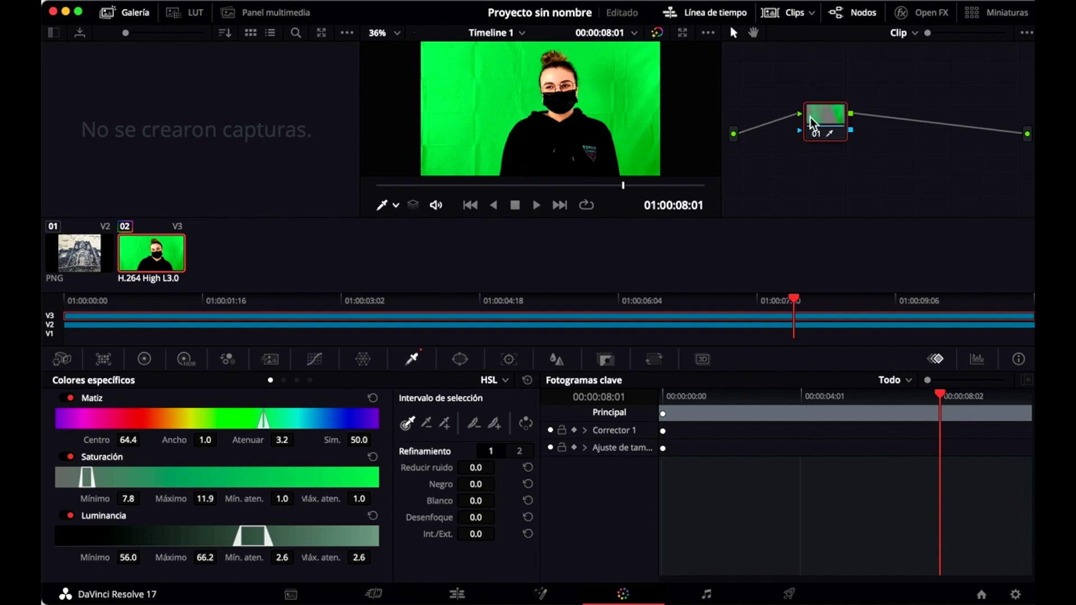
{"action": "left_click", "coordinate": [642, 73]}
{"action": "left_click", "coordinate": [640, 74]}
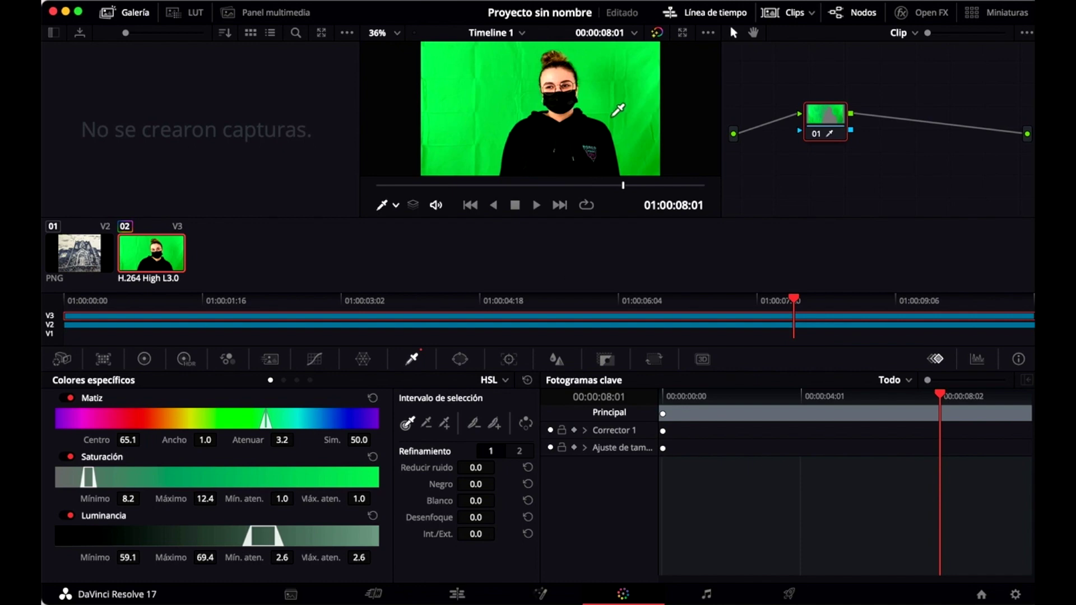
{"action": "left_click", "coordinate": [612, 117]}
{"action": "left_click", "coordinate": [610, 101]}
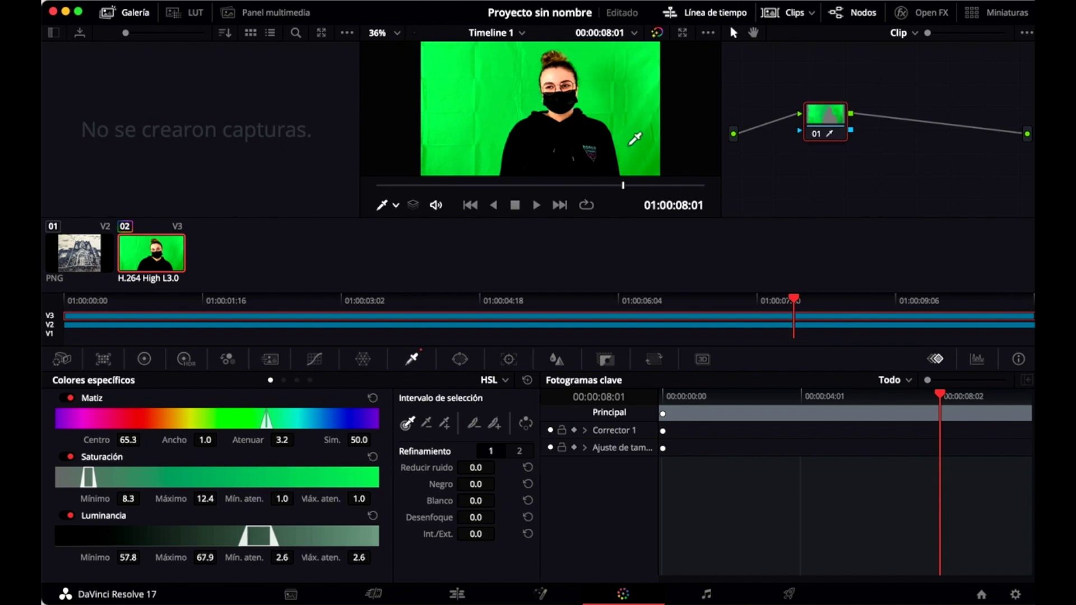
{"action": "left_click", "coordinate": [496, 386]}
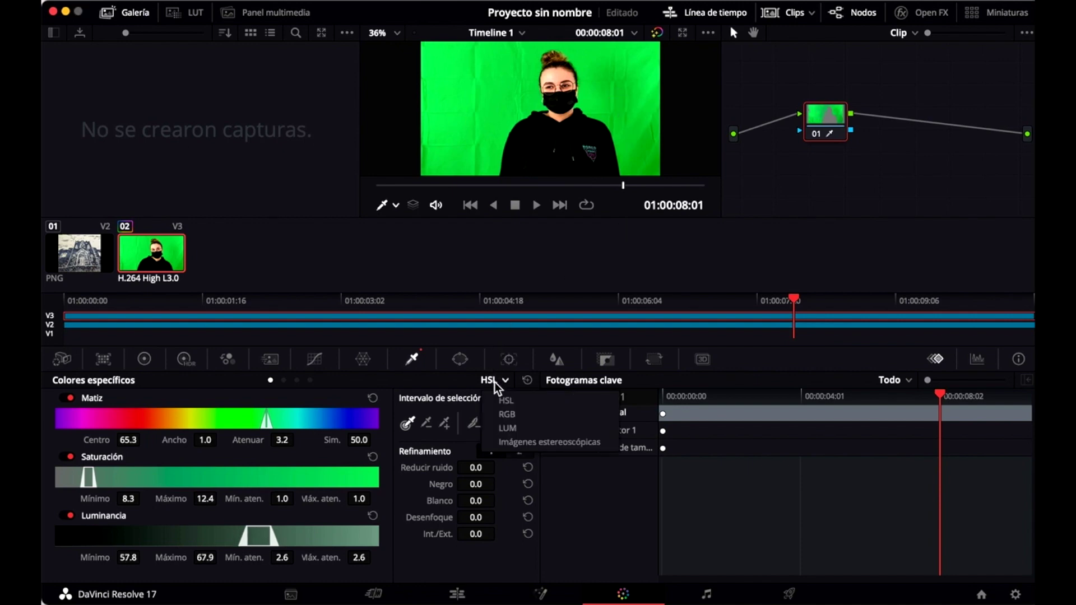
Switch the qualifier to 3D mode and draw a sample stroke across the green background.
{"action": "left_click", "coordinate": [525, 443]}
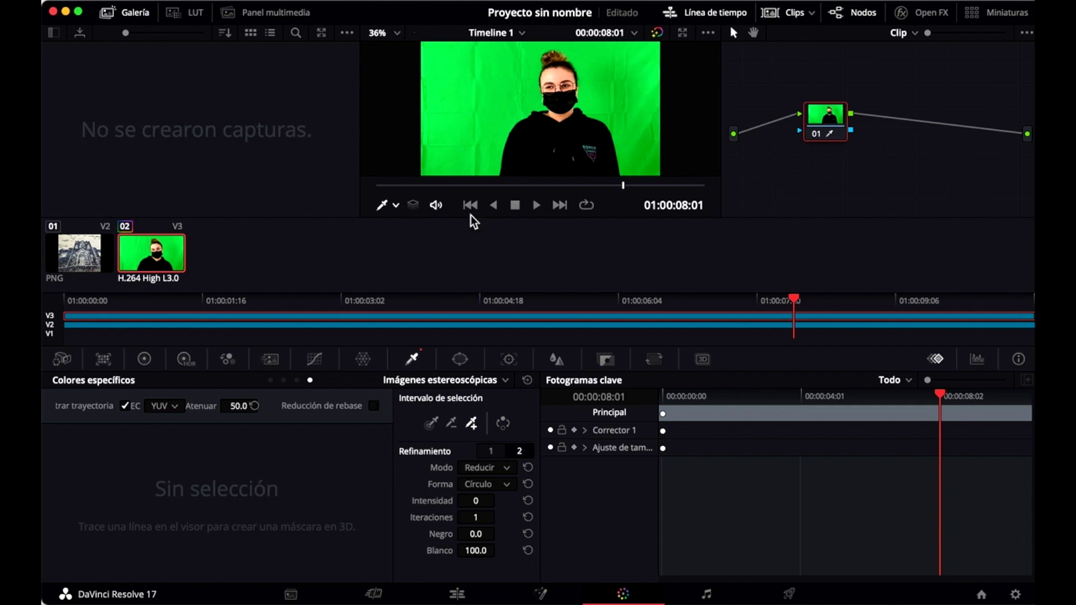
{"action": "mouse_move", "coordinate": [463, 170]}
{"action": "left_mouse_down"}
{"action": "mouse_move", "coordinate": [508, 79]}
{"action": "mouse_move", "coordinate": [649, 176]}
{"action": "mouse_move", "coordinate": [494, 63]}
{"action": "mouse_move", "coordinate": [435, 77]}
{"action": "mouse_move", "coordinate": [521, 110]}
{"action": "left_mouse_up"}
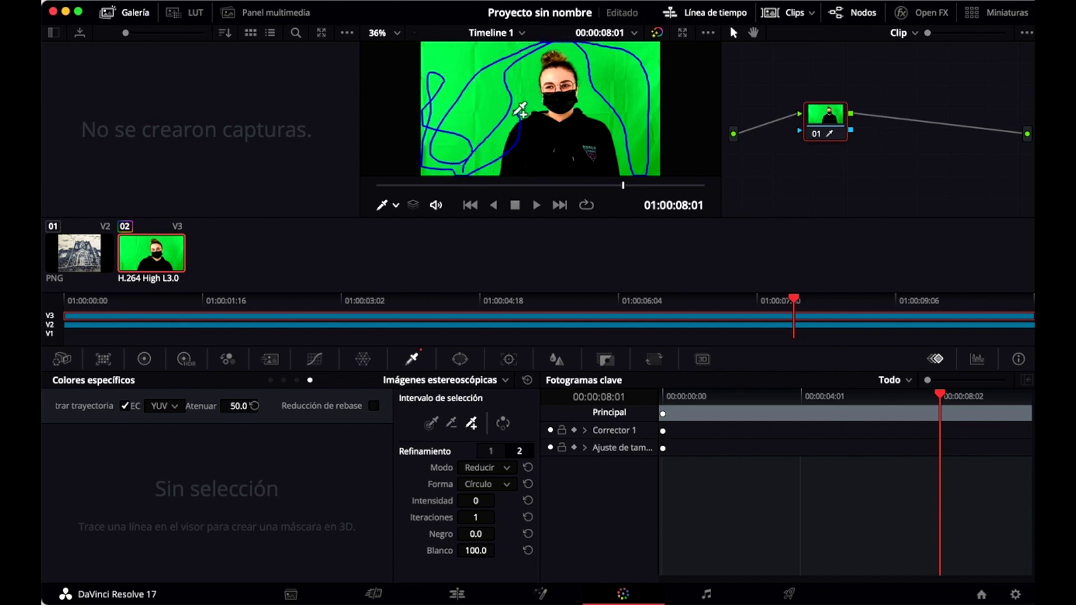
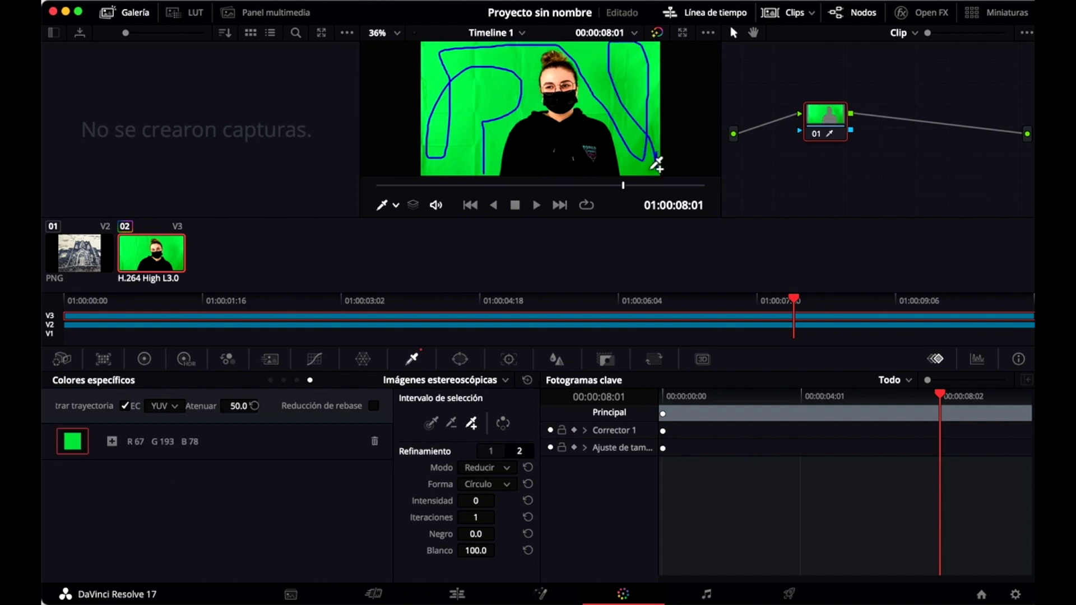
Add an alpha output to the node graph and connect node 01's key to it.
{"action": "left_click", "coordinate": [964, 396]}
{"action": "mouse_move", "coordinate": [968, 401]}
{"action": "left_mouse_down"}
{"action": "mouse_move", "coordinate": [808, 417]}
{"action": "mouse_move", "coordinate": [928, 415]}
{"action": "left_mouse_up"}
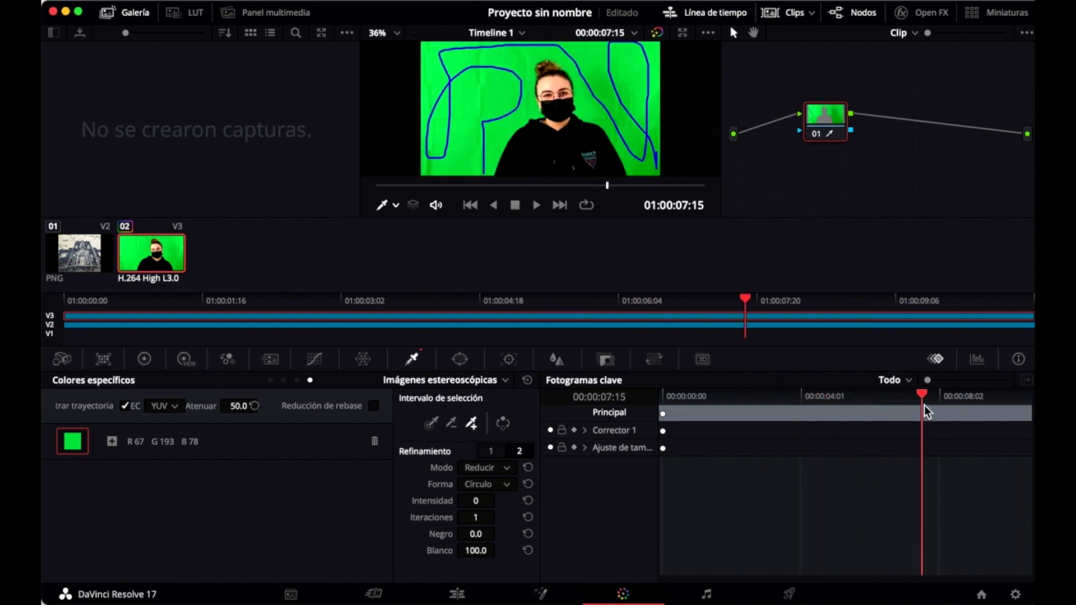
{"action": "left_click_drag", "start_coordinate": [928, 415], "coordinate": [926, 413]}
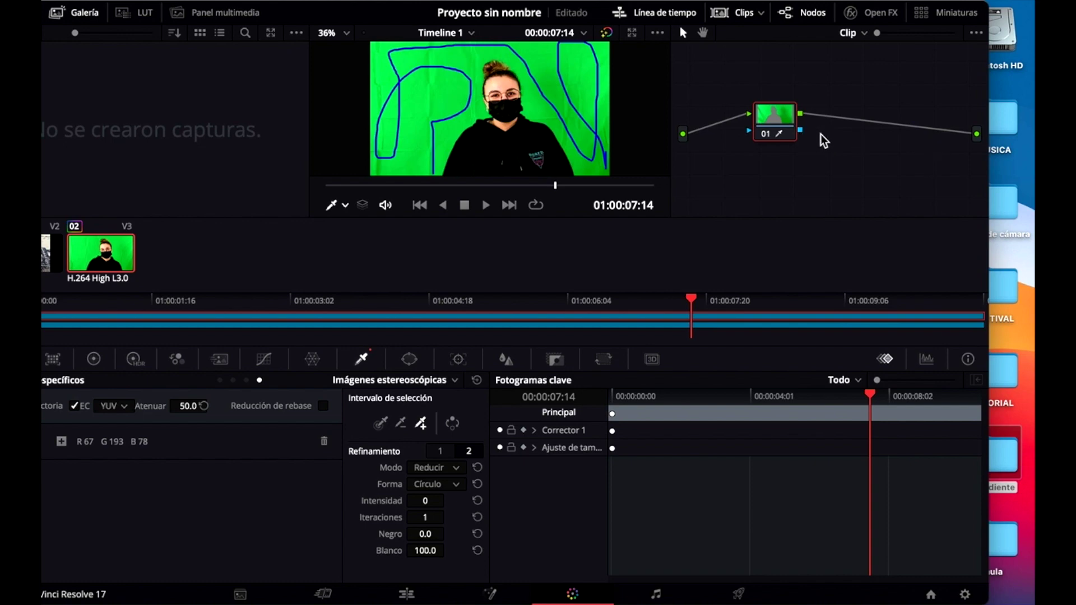
{"action": "right_click", "coordinate": [818, 134]}
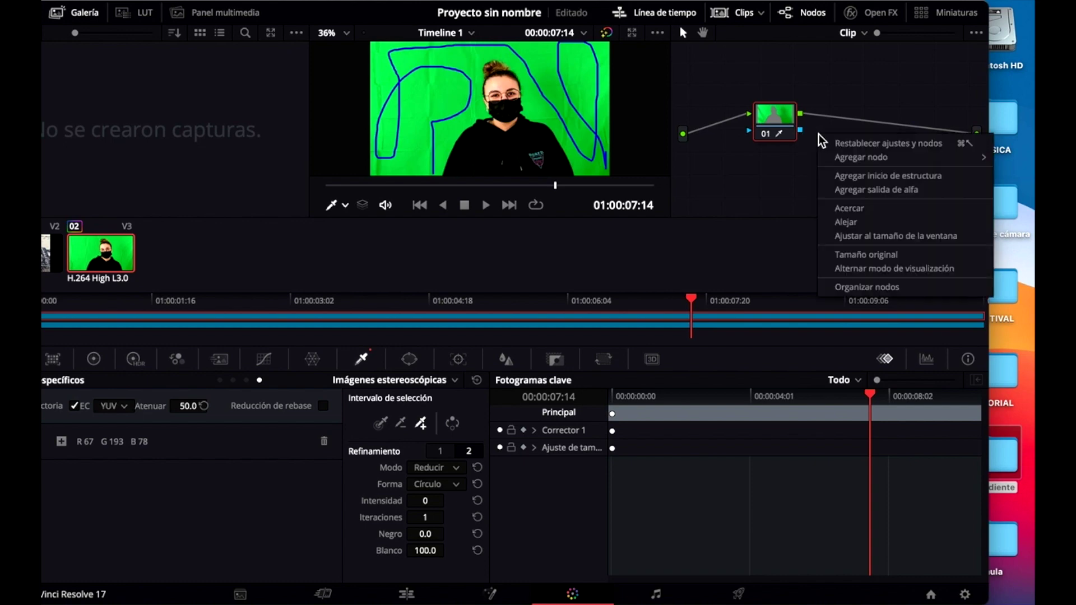
{"action": "left_click", "coordinate": [843, 191]}
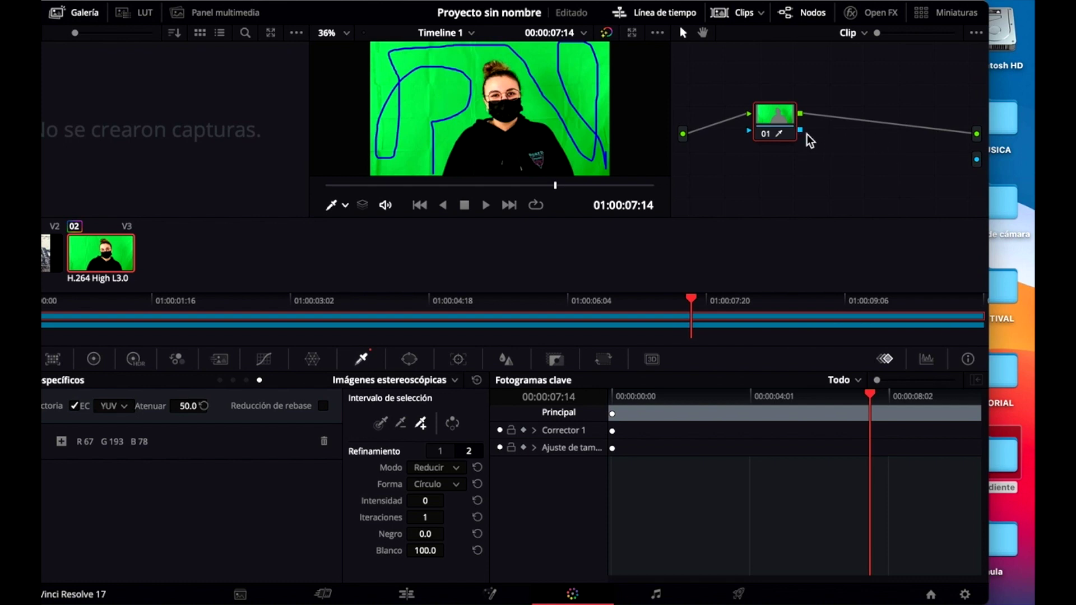
{"action": "left_click_drag", "start_coordinate": [800, 130], "coordinate": [977, 161]}
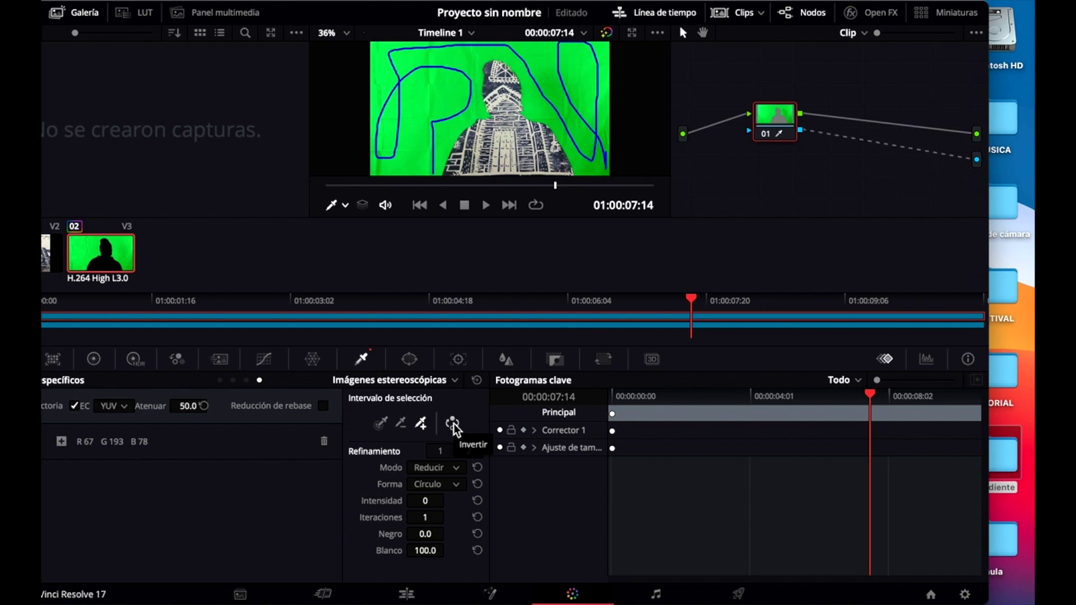
Invert the qualifier key so the person stays visible over the woodcut image.
{"action": "left_click", "coordinate": [453, 424]}
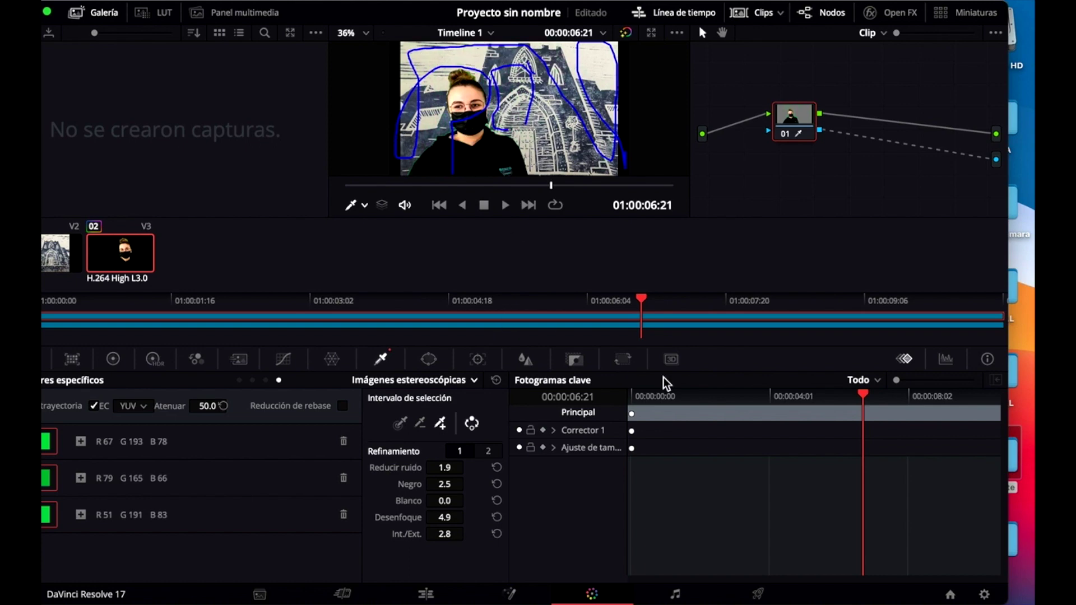
Near the clip start, add a leftover green sample to the key, then move to the Deliver page.
{"action": "mouse_move", "coordinate": [863, 398]}
{"action": "left_mouse_down"}
{"action": "mouse_move", "coordinate": [708, 416]}
{"action": "mouse_move", "coordinate": [649, 403]}
{"action": "mouse_move", "coordinate": [668, 409]}
{"action": "left_mouse_up"}
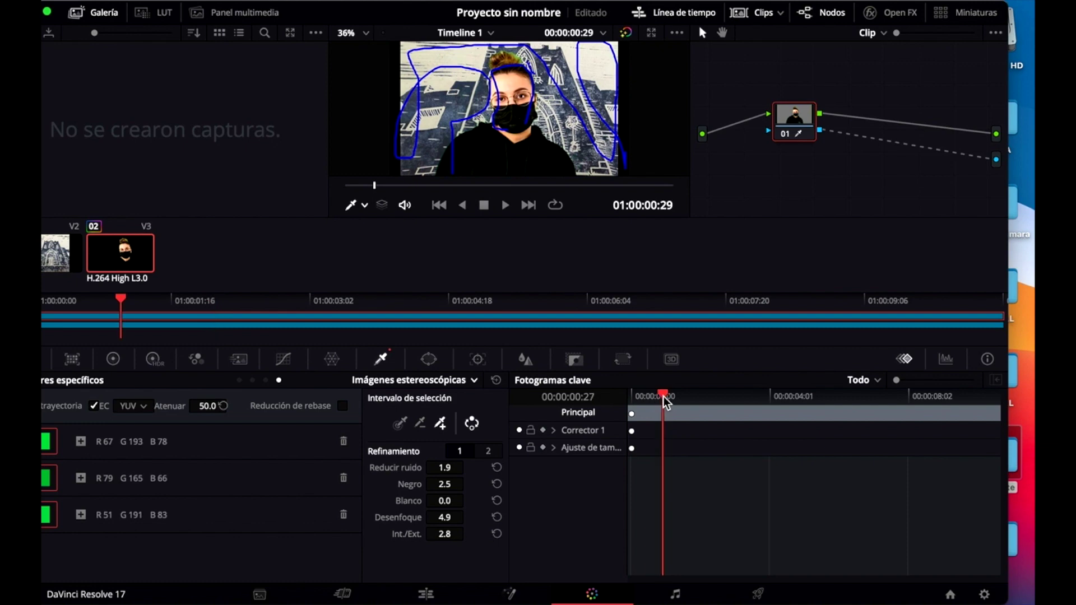
{"action": "left_click_drag", "start_coordinate": [667, 409], "coordinate": [662, 403]}
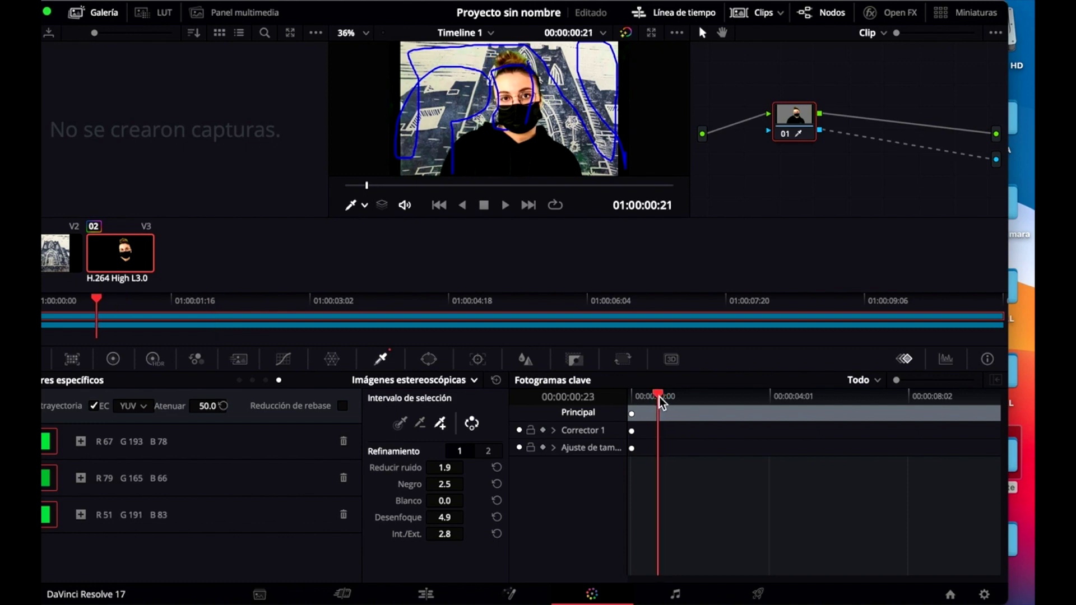
{"action": "left_click_drag", "start_coordinate": [622, 122], "coordinate": [601, 166]}
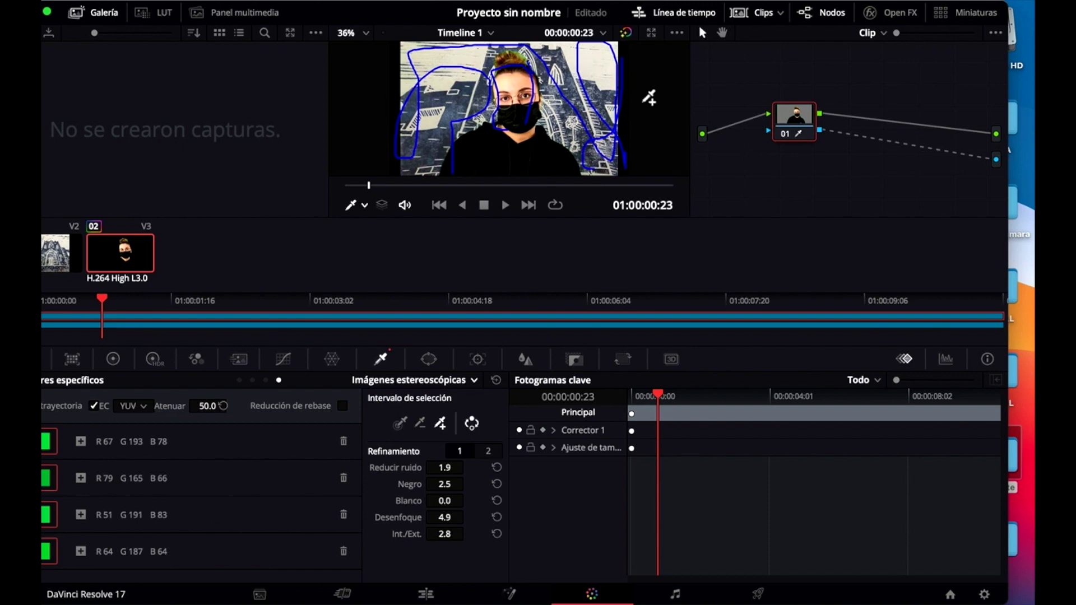
{"action": "left_click", "coordinate": [426, 593]}
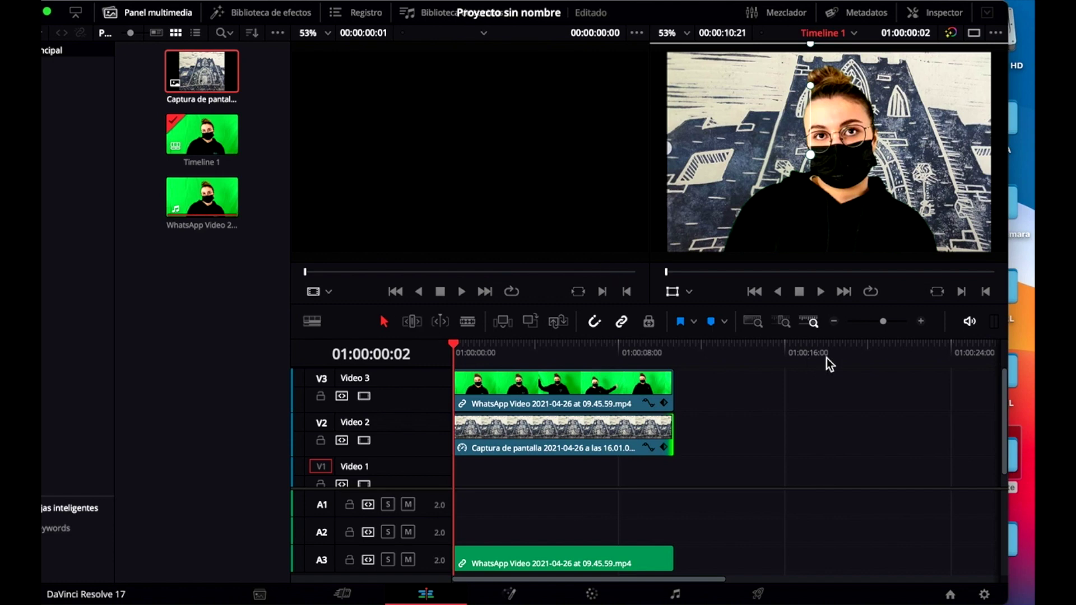
{"action": "left_click", "coordinate": [757, 596]}
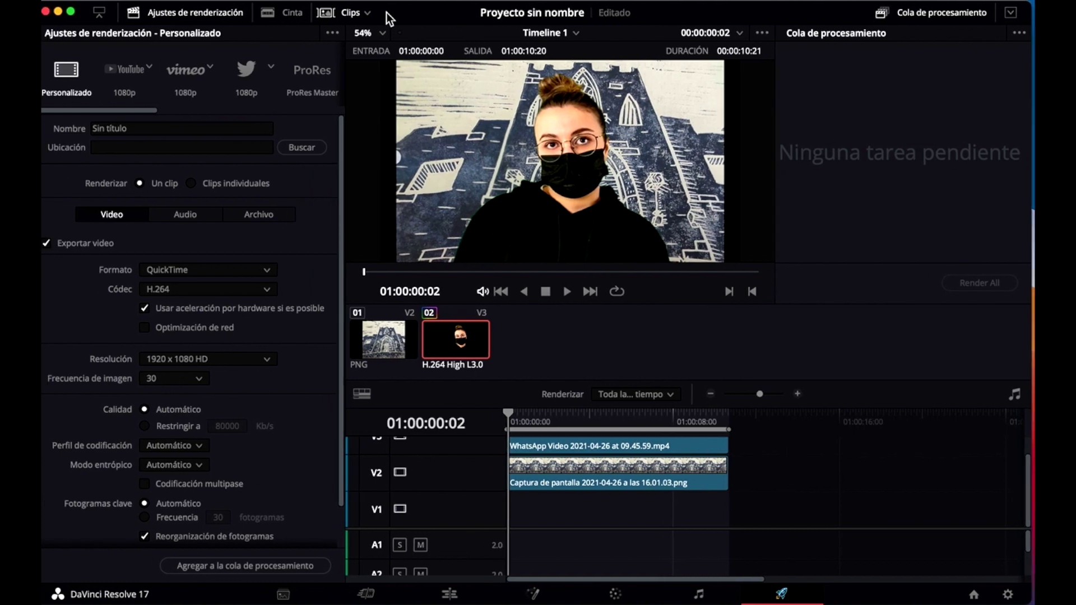
Queue Timeline 1 for render as 'Sin título.mov', saved to the Desktop.
{"action": "left_click", "coordinate": [170, 129]}
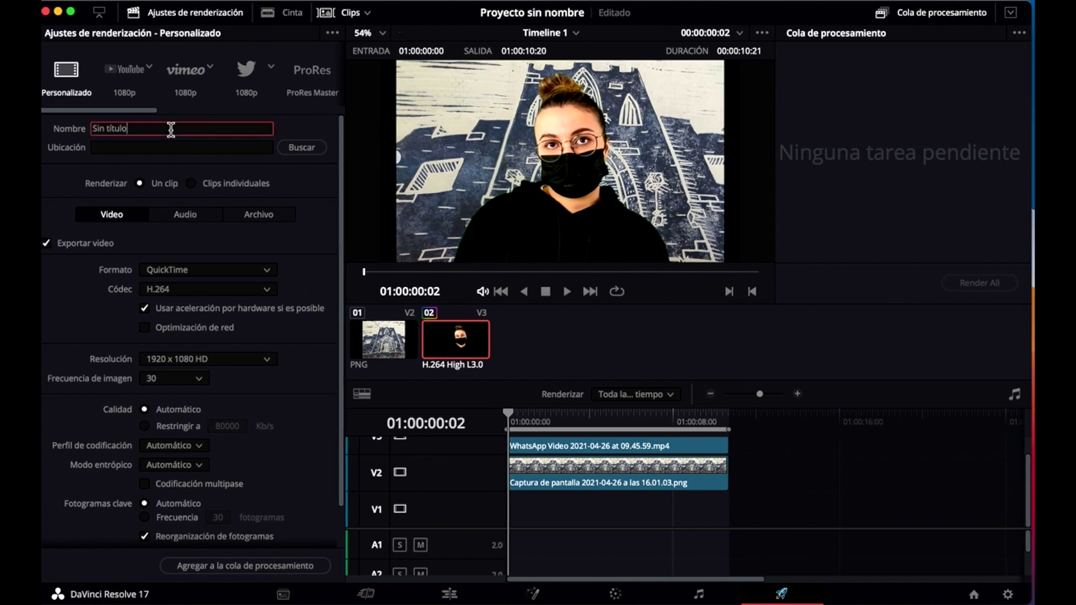
{"action": "triple_click", "coordinate": [164, 130]}
{"action": "left_click", "coordinate": [243, 569]}
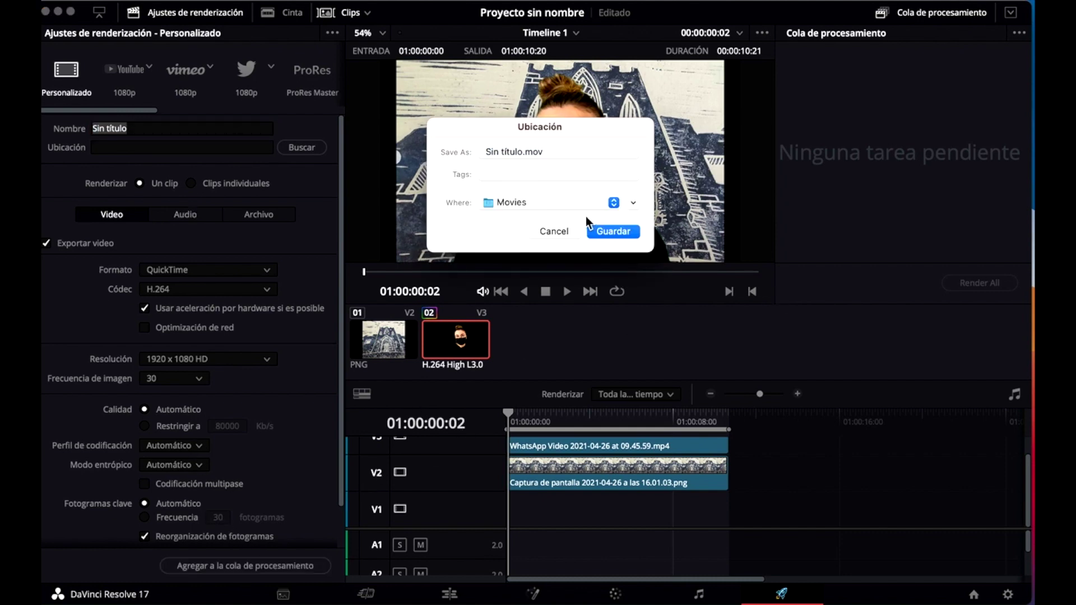
{"action": "left_click", "coordinate": [579, 205]}
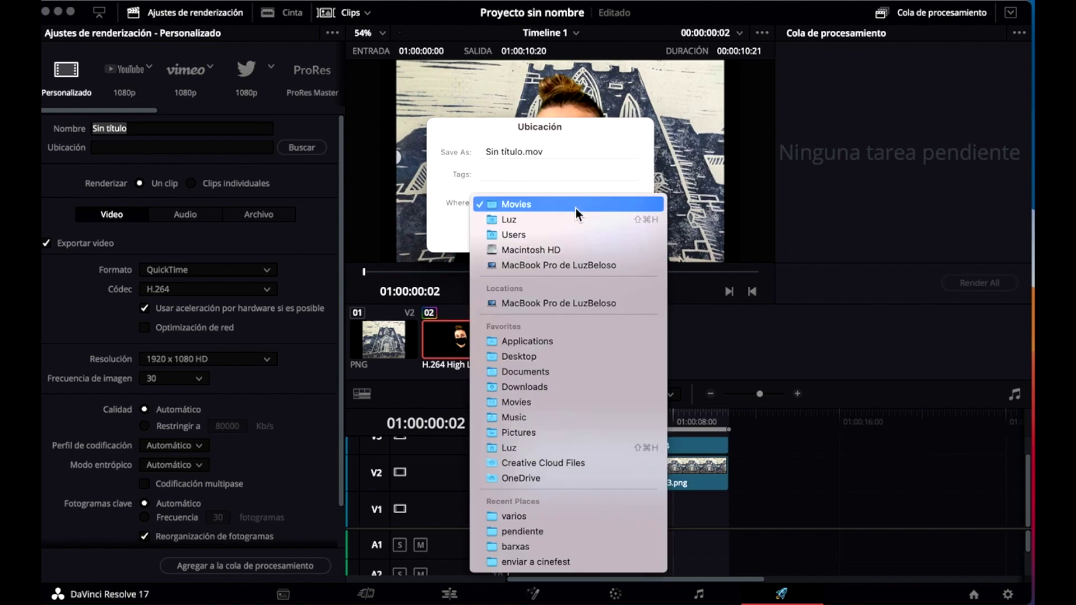
{"action": "left_click", "coordinate": [542, 357]}
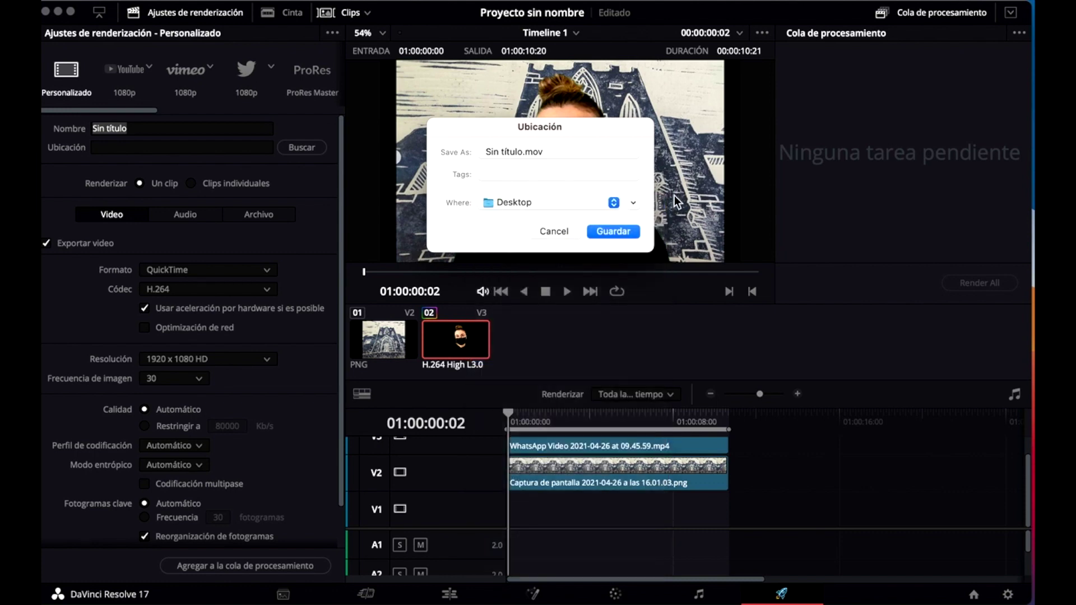
{"action": "left_click", "coordinate": [624, 232]}
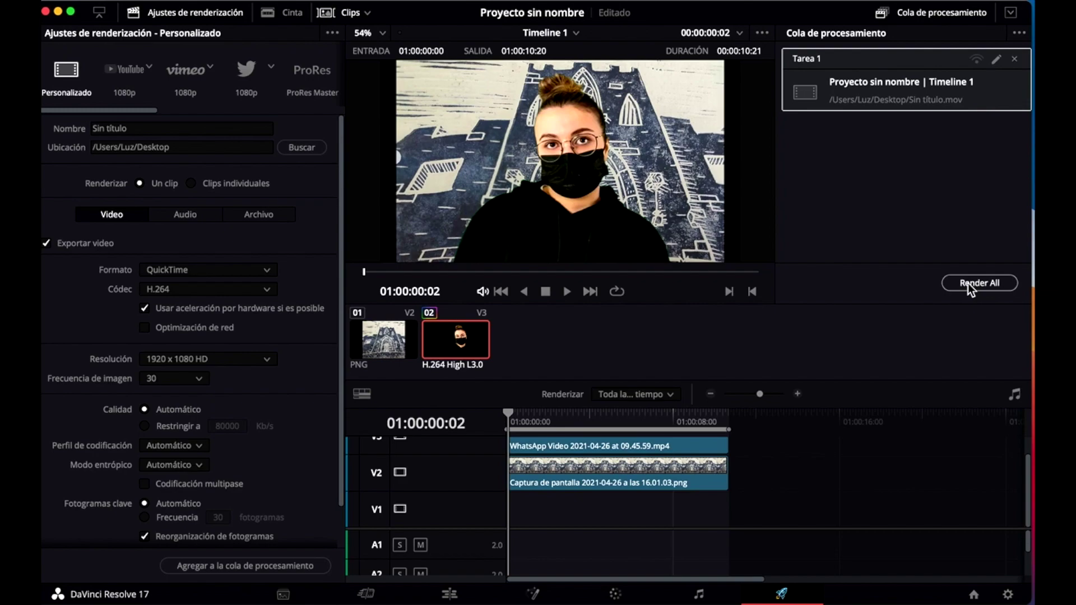